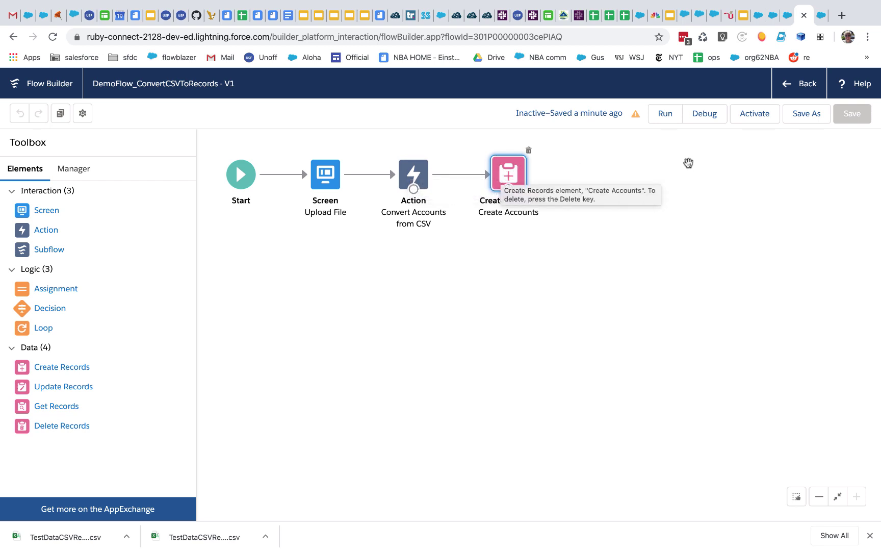
# Confirm the Salesforce Accounts list is empty, then return to the flow
pyautogui.click(774, 15)
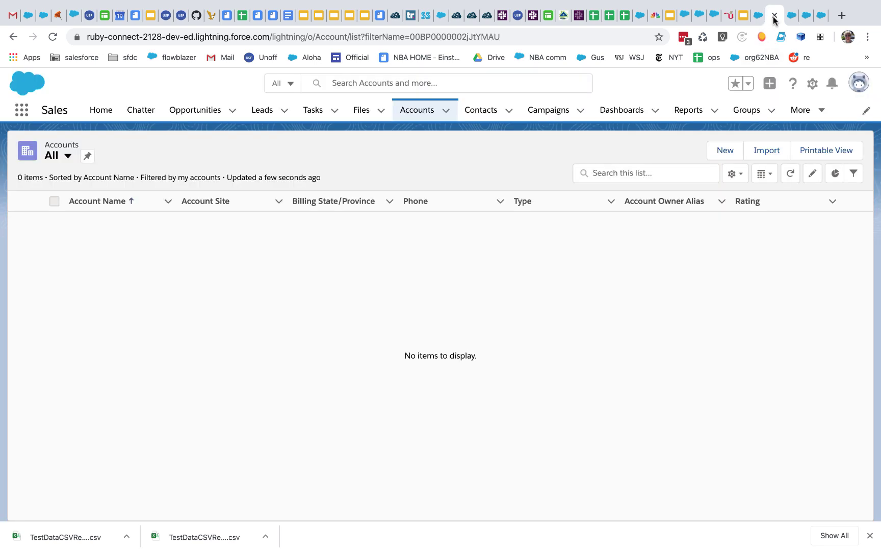
pyautogui.click(52, 37)
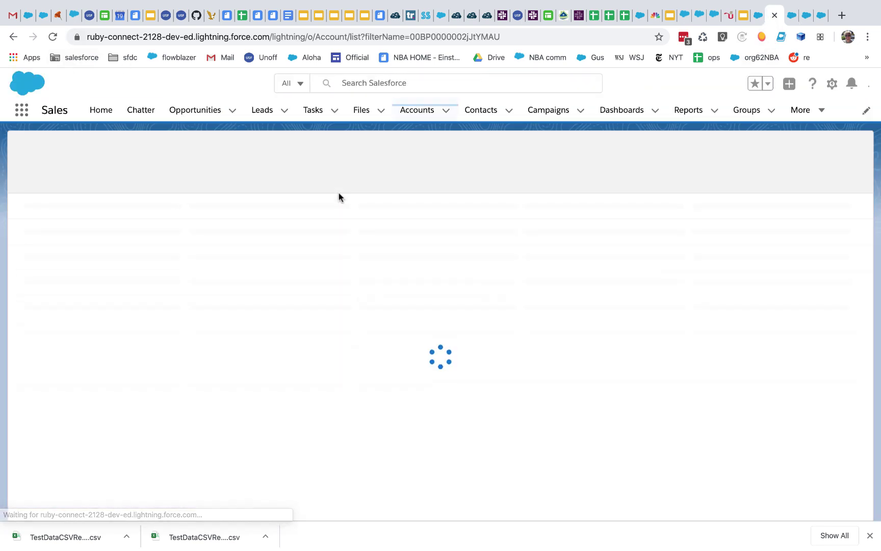
pyautogui.click(792, 18)
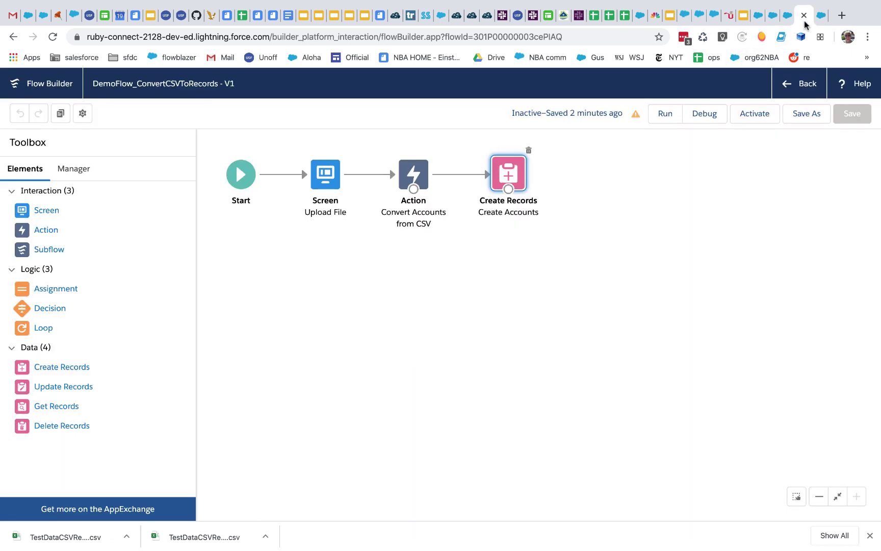
# In the test data sheet, widen column A to fit the company names
pyautogui.click(609, 16)
pyautogui.moveTo(113, 176); pyautogui.dragTo(147, 175)
pyautogui.moveTo(66, 197); pyautogui.dragTo(184, 187)
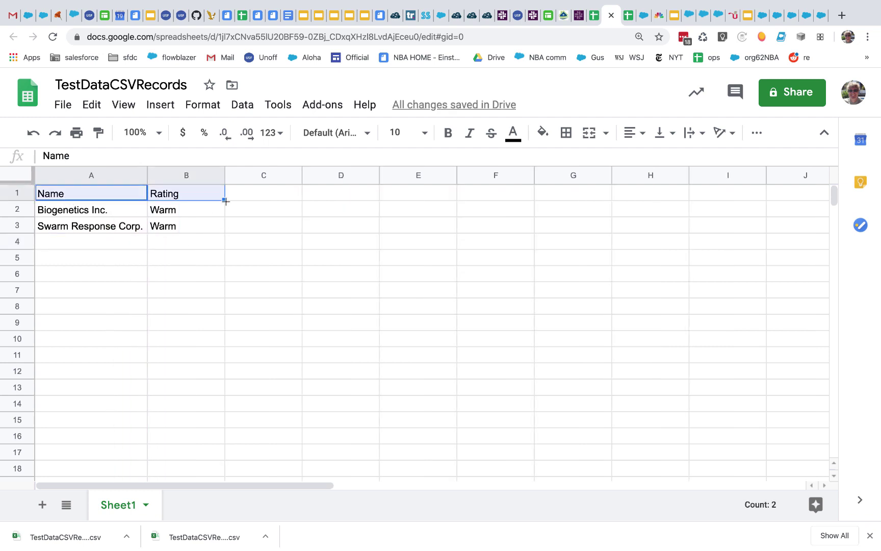
pyautogui.moveTo(244, 243); pyautogui.dragTo(244, 230)
pyautogui.moveTo(204, 190); pyautogui.dragTo(85, 198)
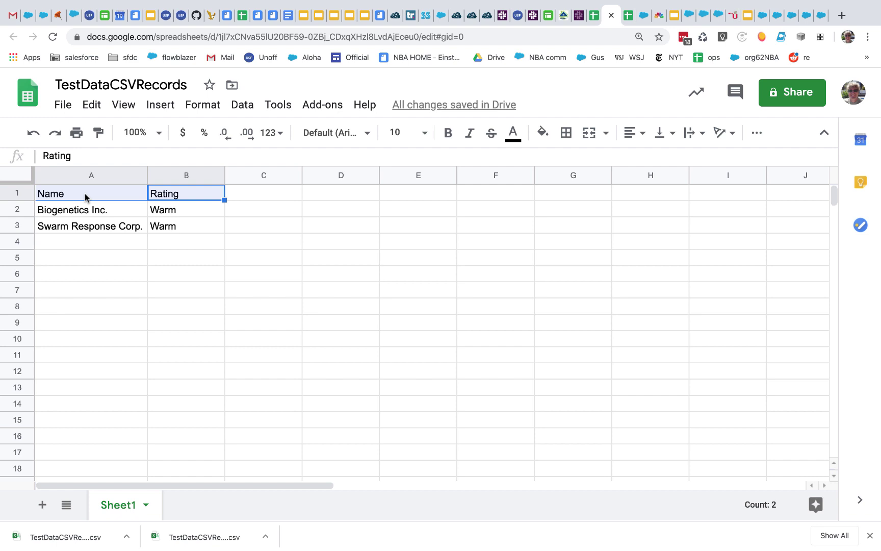
# Enter myfield__c in cell C1, then clear it, leaving only the Name and Rating headers
pyautogui.click(243, 195)
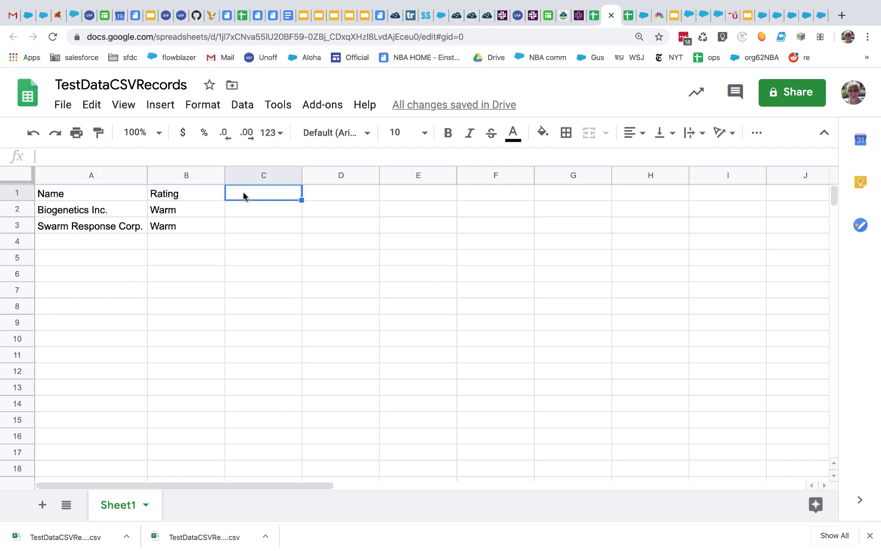
pyautogui.write('myf')
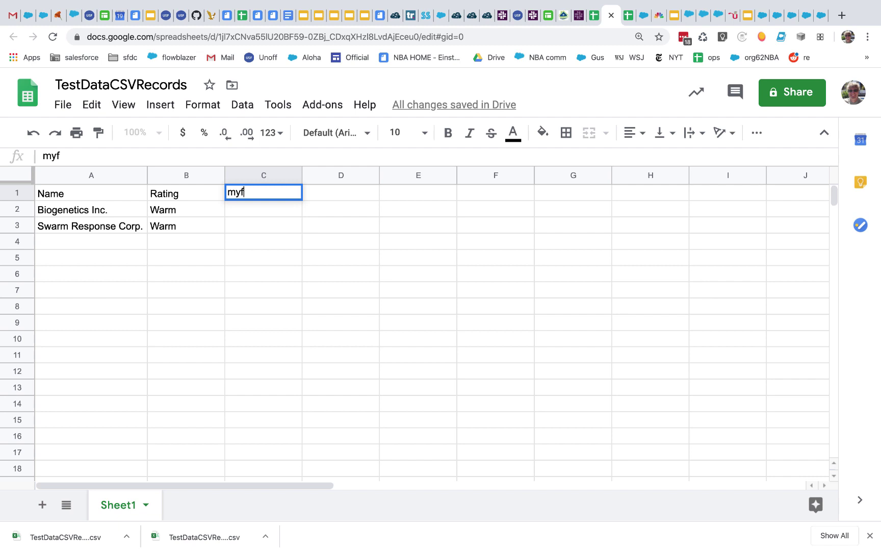
pyautogui.write('ield__c')
pyautogui.press('Return')
pyautogui.click(268, 194)
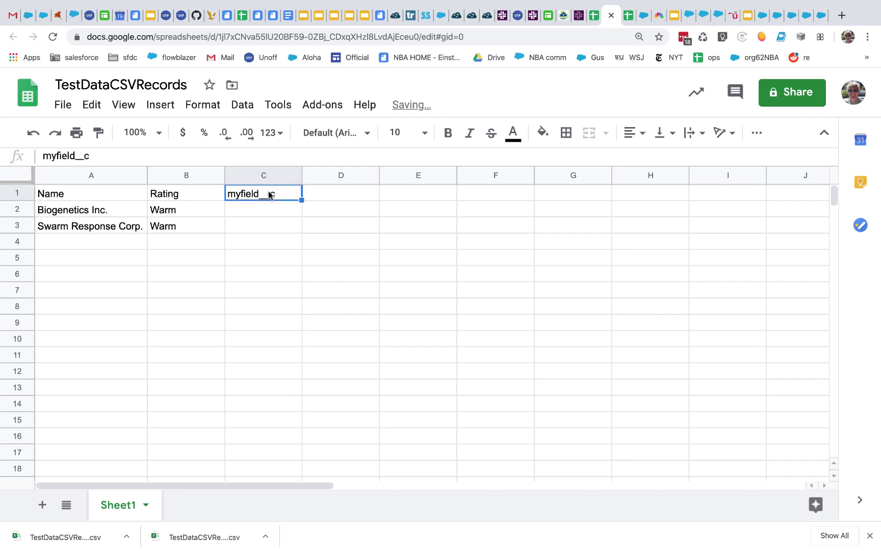
pyautogui.press('Delete')
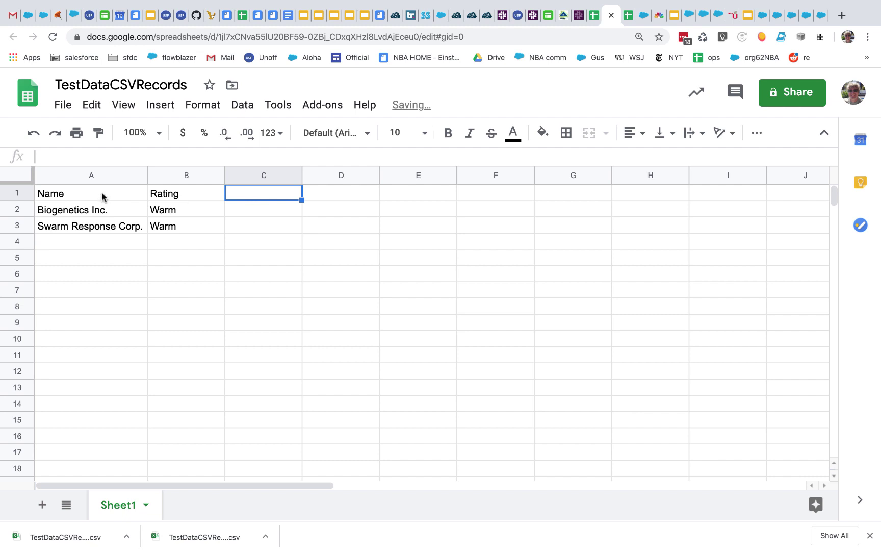
# Download the current sheet with the Name and Rating data as a CSV file
pyautogui.moveTo(101, 197); pyautogui.dragTo(175, 196)
pyautogui.moveTo(117, 213); pyautogui.dragTo(167, 230)
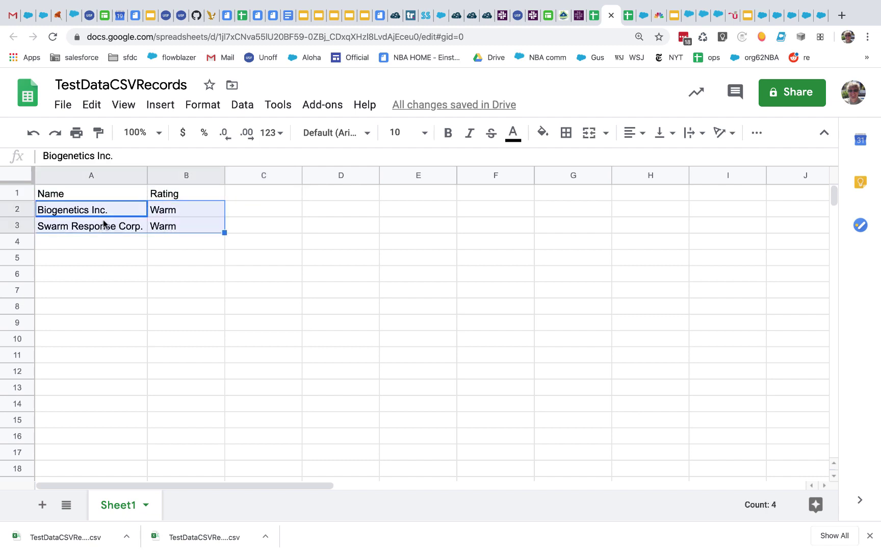
pyautogui.click(63, 105)
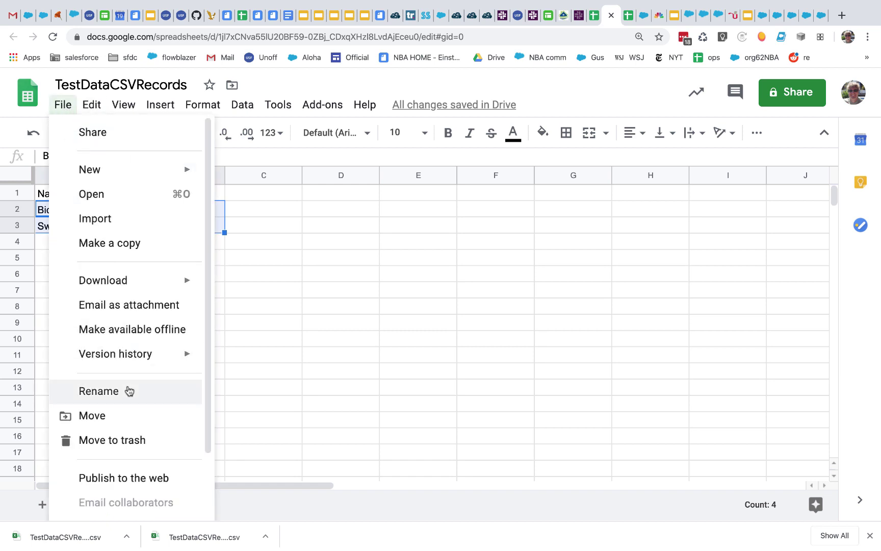
pyautogui.moveTo(142, 283)
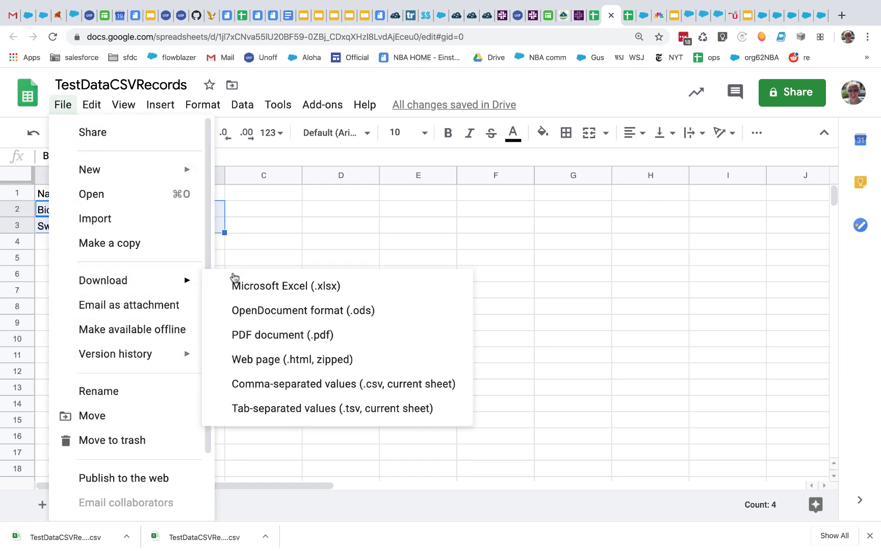
pyautogui.click(280, 391)
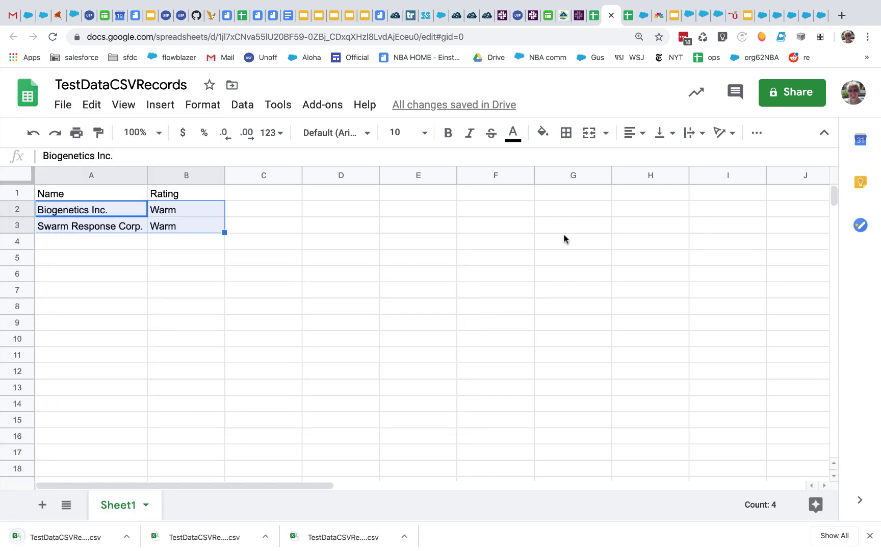
# Close the old flow runtime tab and start a debug run of the flow
pyautogui.click(807, 21)
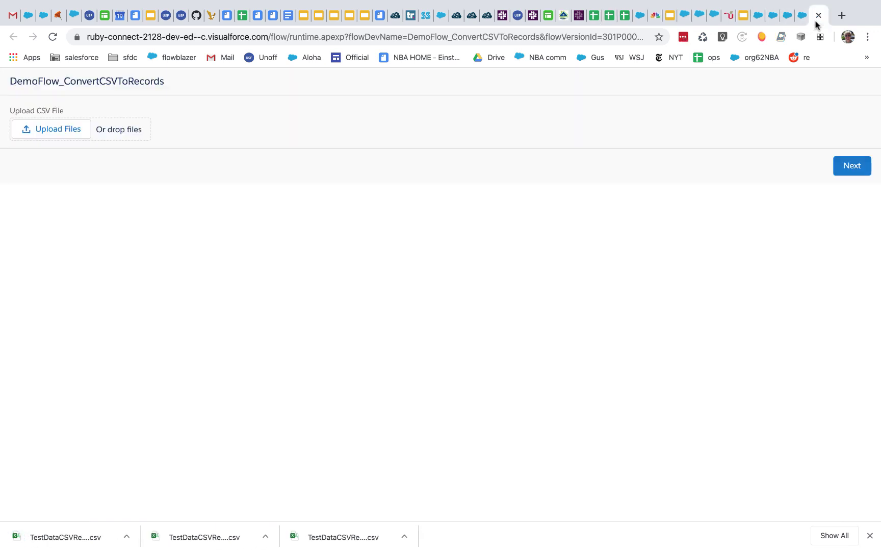
pyautogui.click(817, 20)
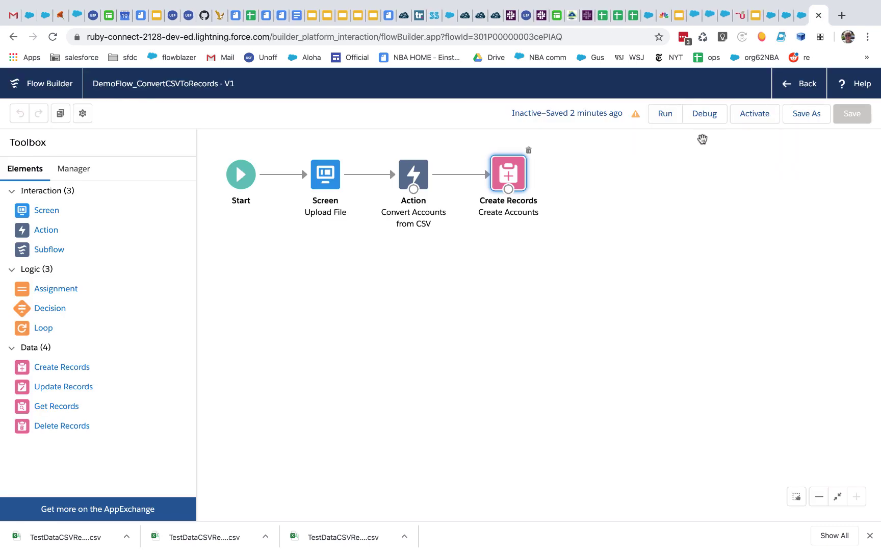
pyautogui.click(705, 114)
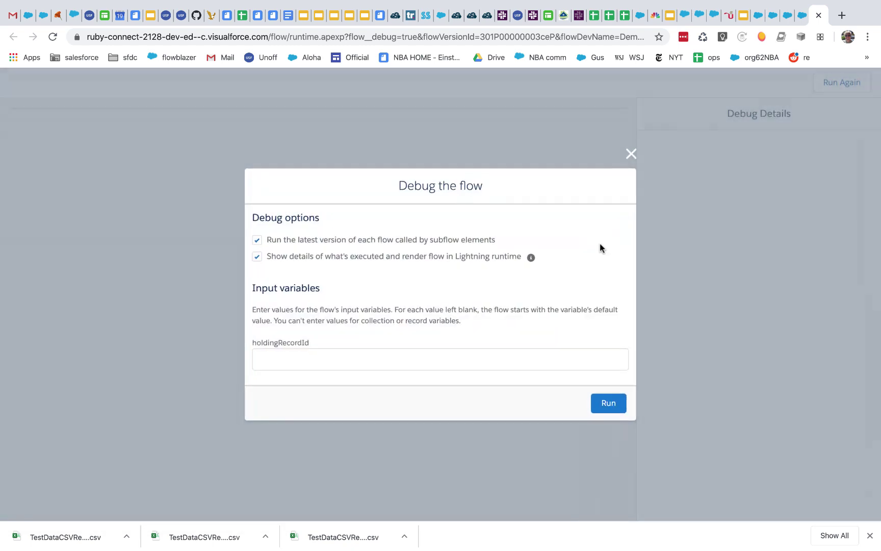
pyautogui.click(615, 404)
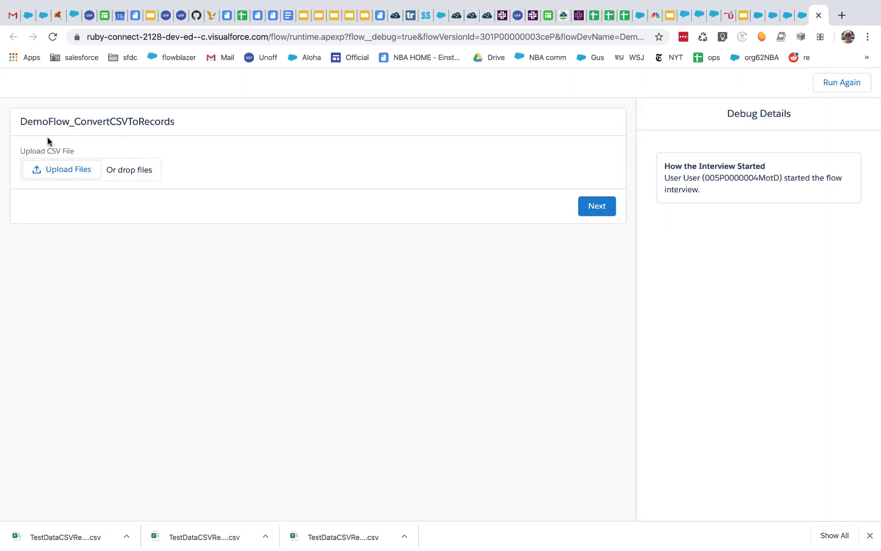
# Upload TestDataCSVRecords - Sheet1 (2).csv and continue the debug run to its 'All done' finish
pyautogui.click(69, 170)
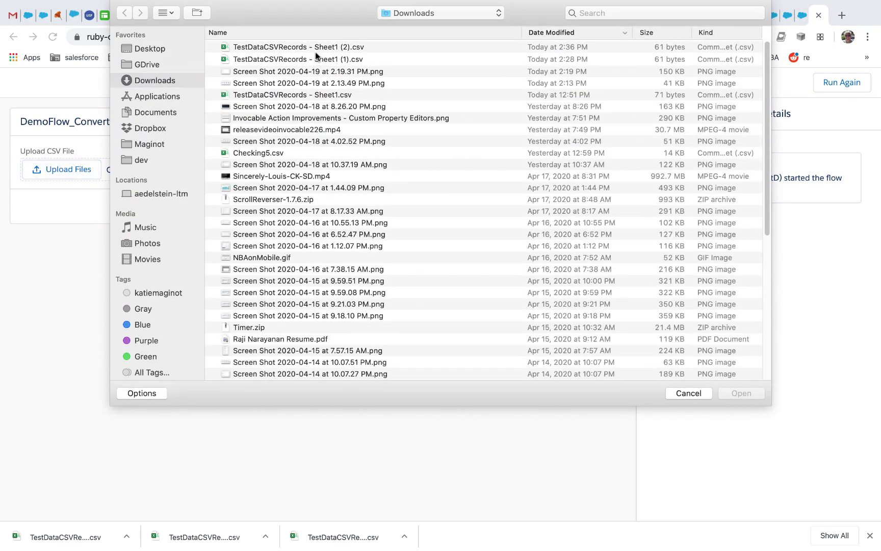
pyautogui.doubleClick(314, 47)
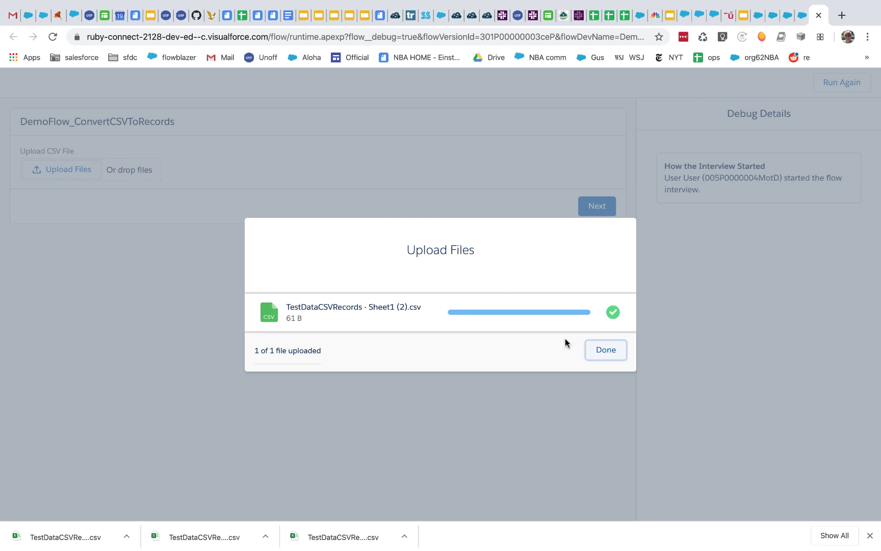
pyautogui.click(598, 357)
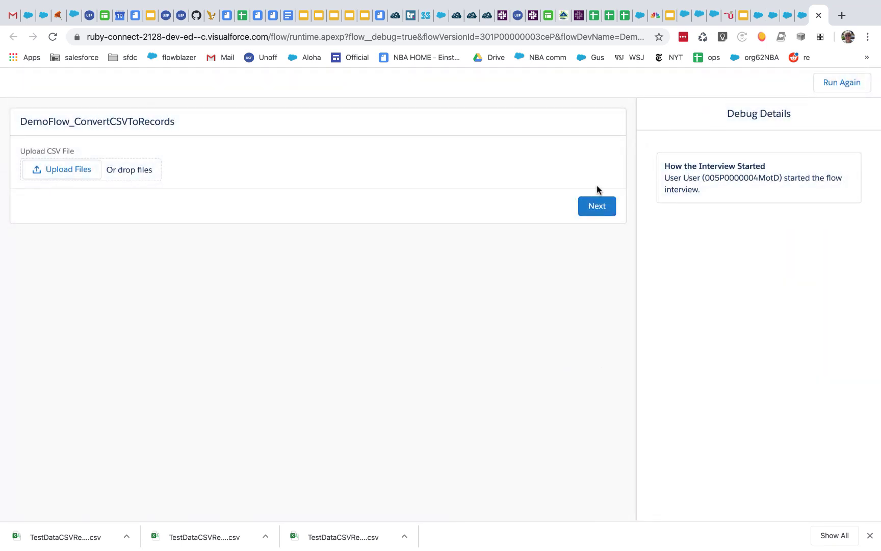
pyautogui.click(599, 204)
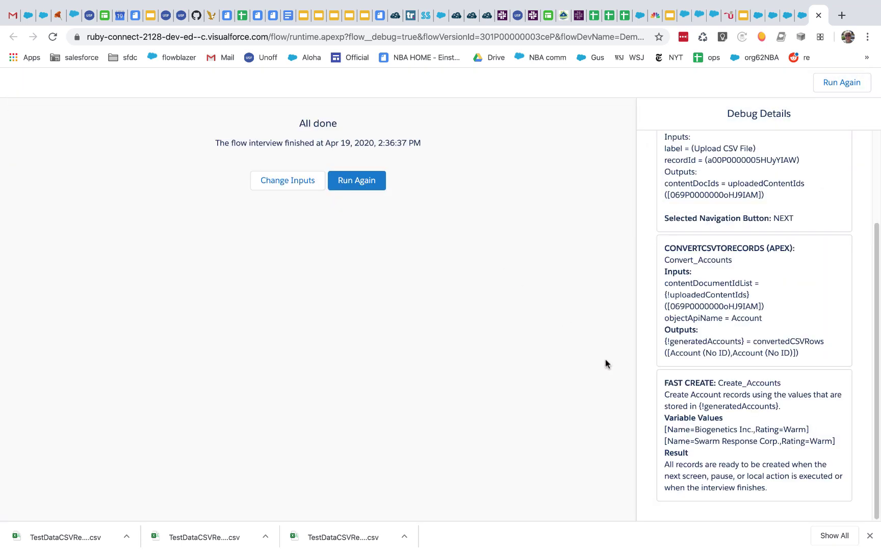
# Close the extra Setup Flows tab and refresh Accounts to see Biogenetics Inc. and Swarm Response Corp
pyautogui.click(784, 20)
pyautogui.click(788, 14)
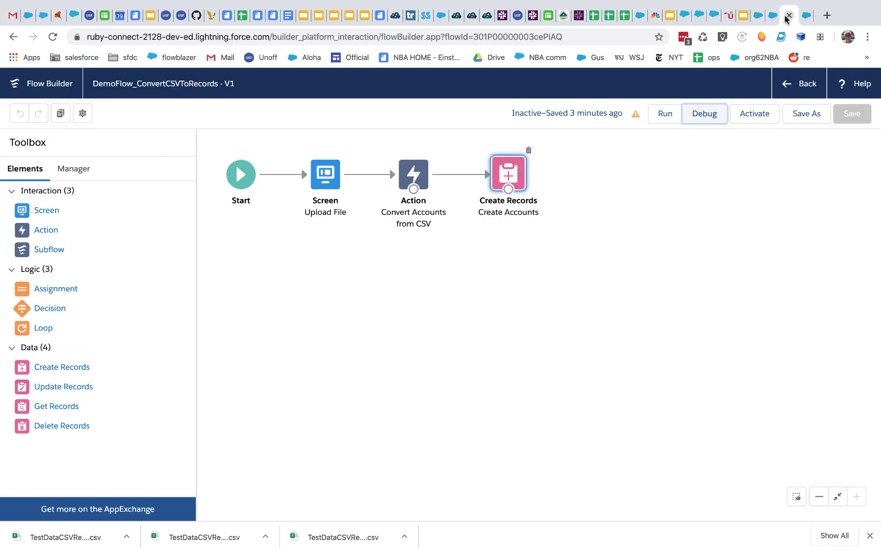
pyautogui.click(771, 21)
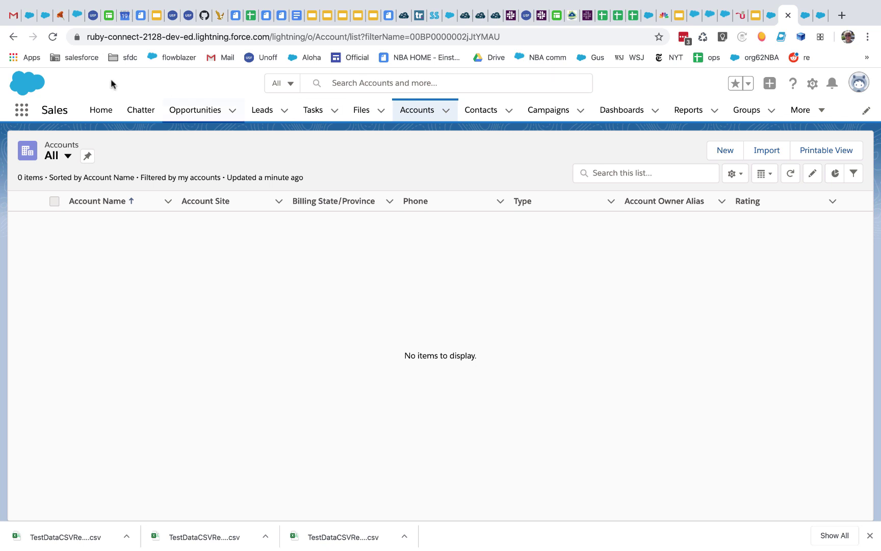
pyautogui.click(53, 36)
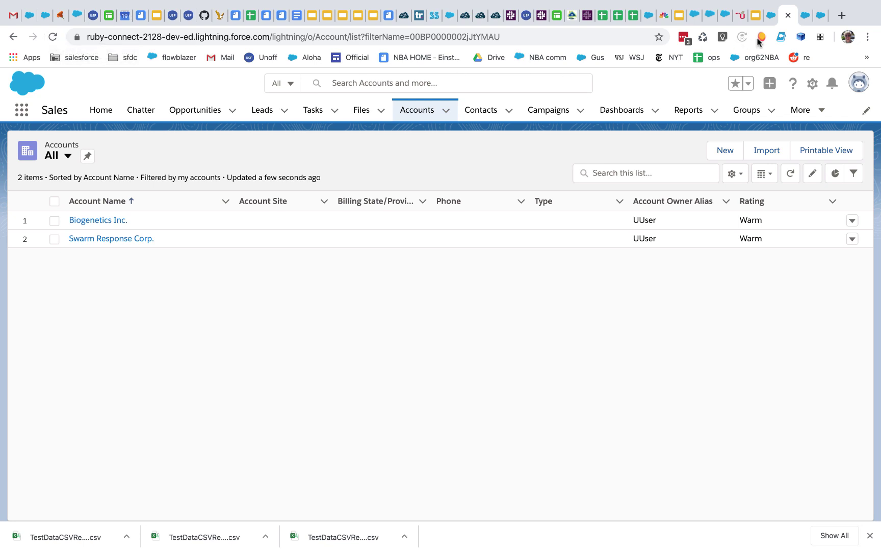
pyautogui.click(803, 19)
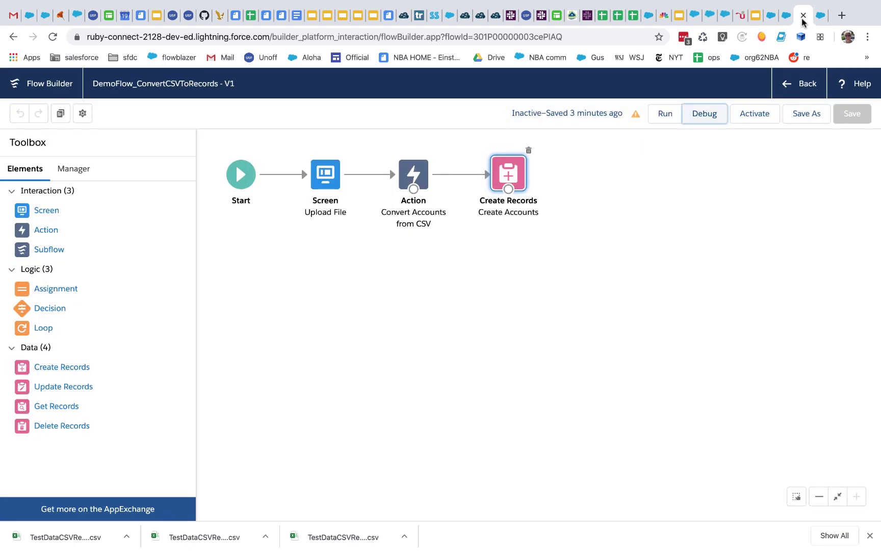
pyautogui.doubleClick(327, 175)
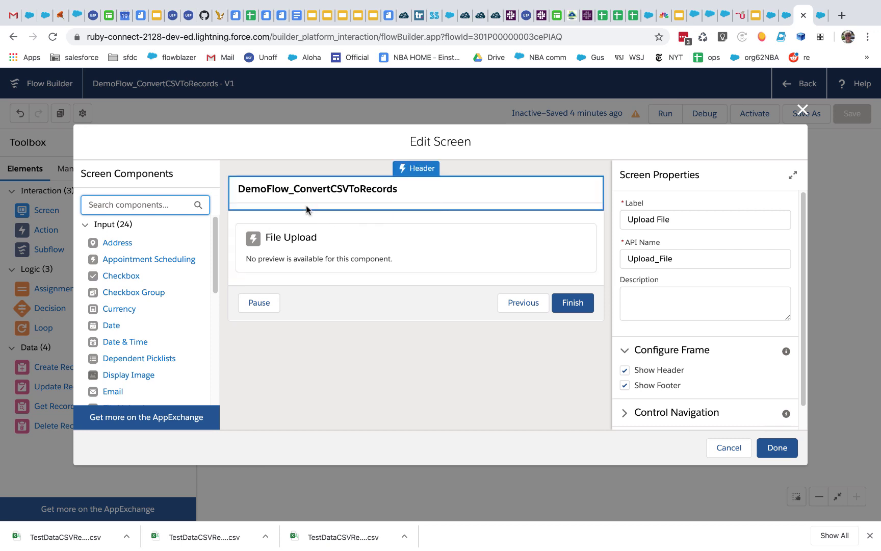
pyautogui.scroll(-2, 106, 334)
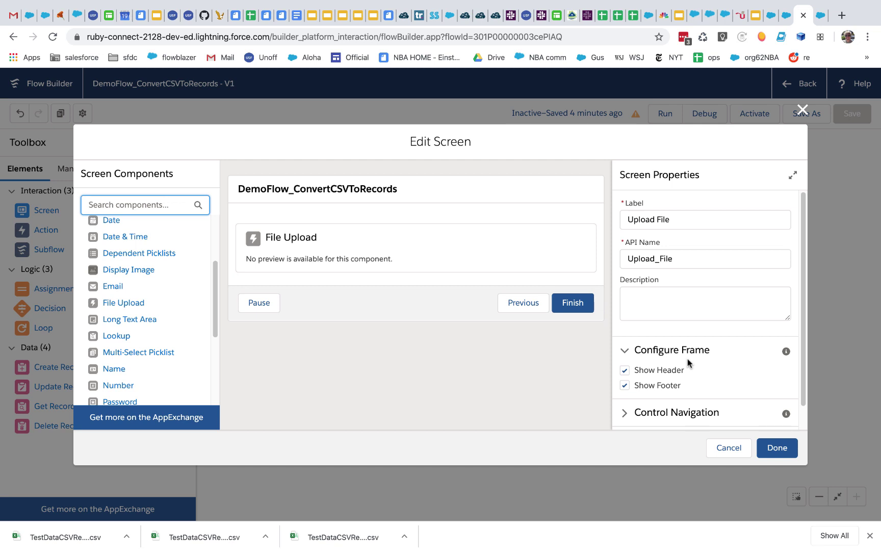
pyautogui.scroll(-2, 688, 359)
pyautogui.click(415, 249)
pyautogui.scroll(-5, 681, 268)
pyautogui.scroll(2, 681, 267)
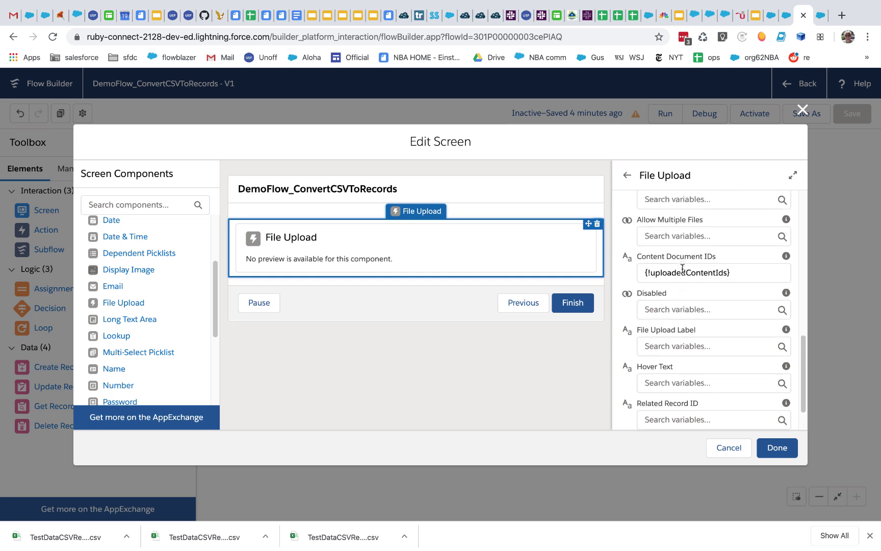
pyautogui.click(638, 264)
pyautogui.moveTo(638, 264); pyautogui.dragTo(729, 262)
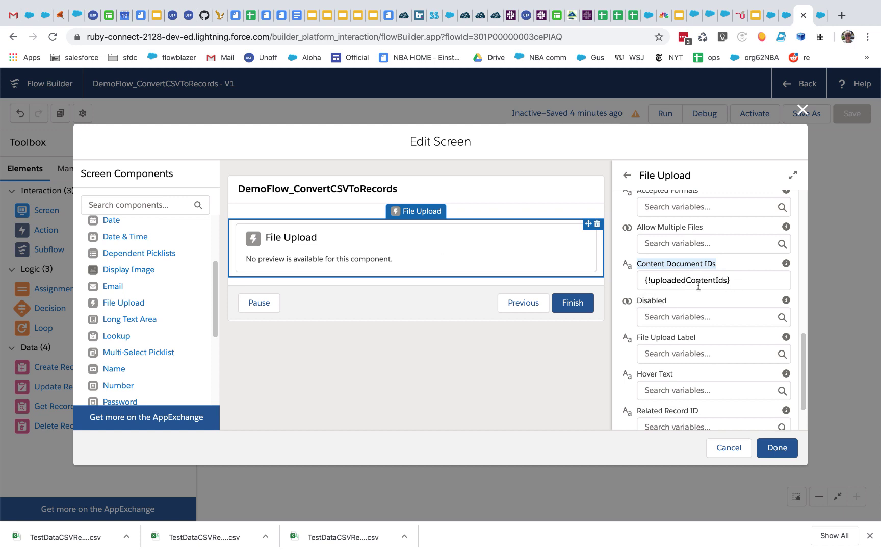
pyautogui.click(731, 450)
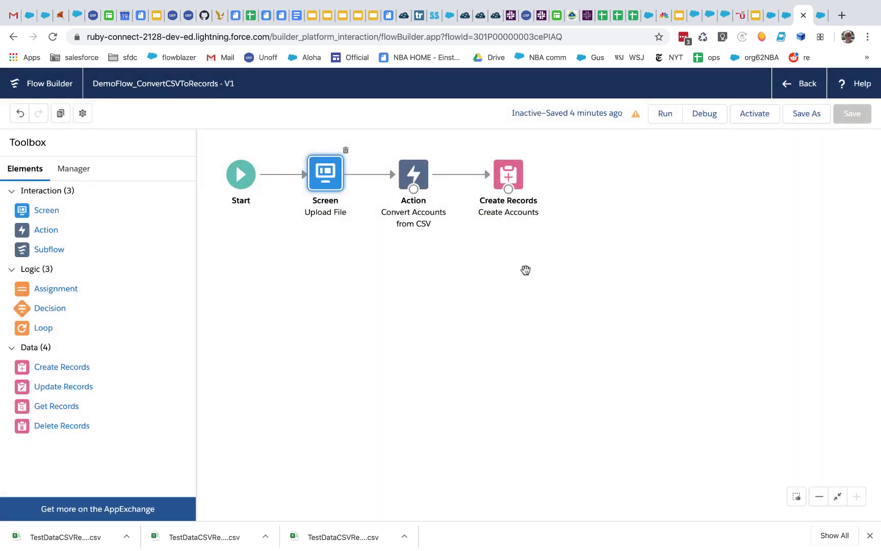
pyautogui.doubleClick(412, 176)
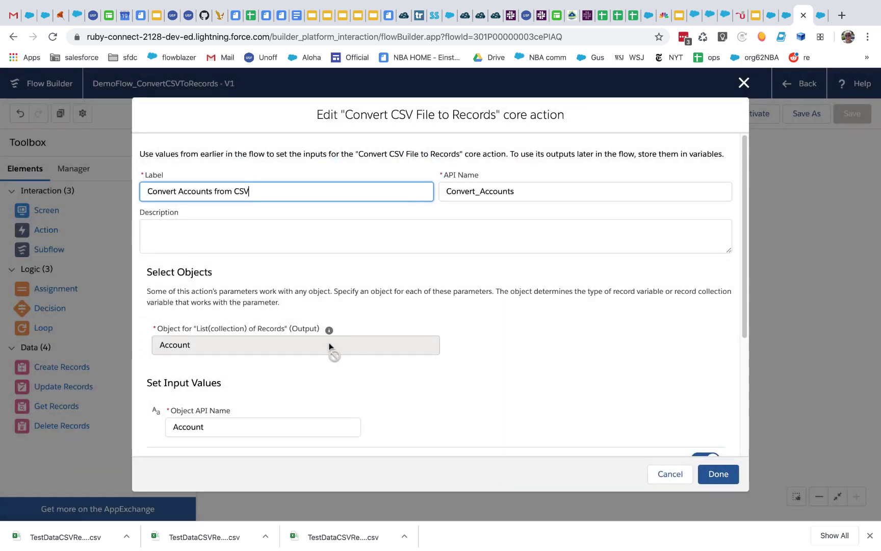
pyautogui.scroll(-5, 326, 346)
pyautogui.click(214, 351)
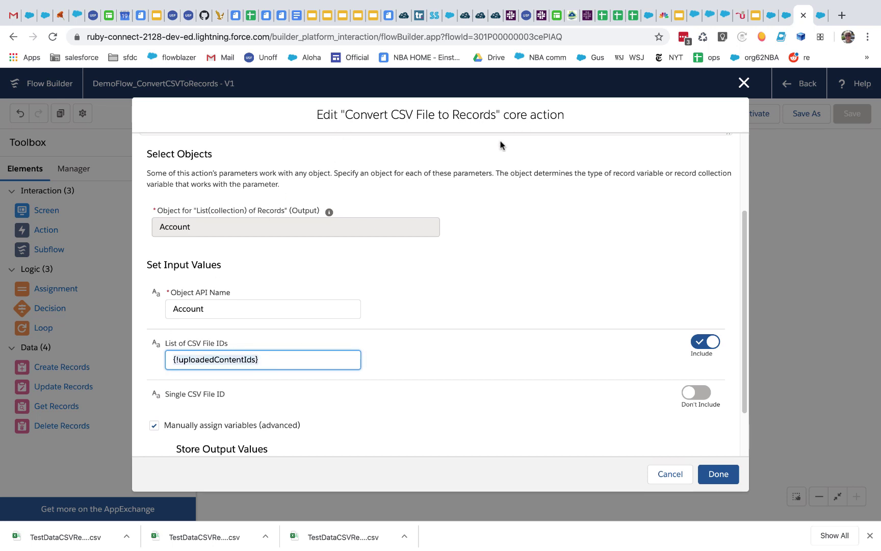
pyautogui.click(662, 476)
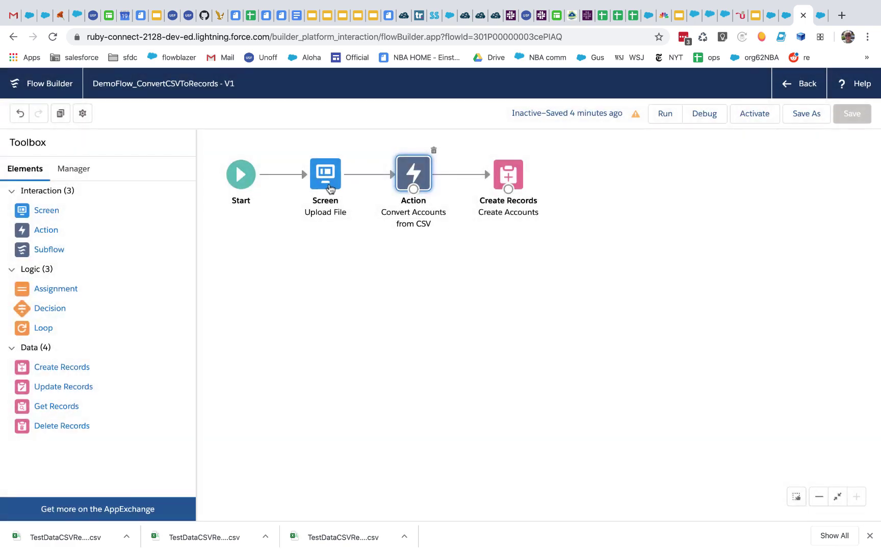
pyautogui.doubleClick(324, 176)
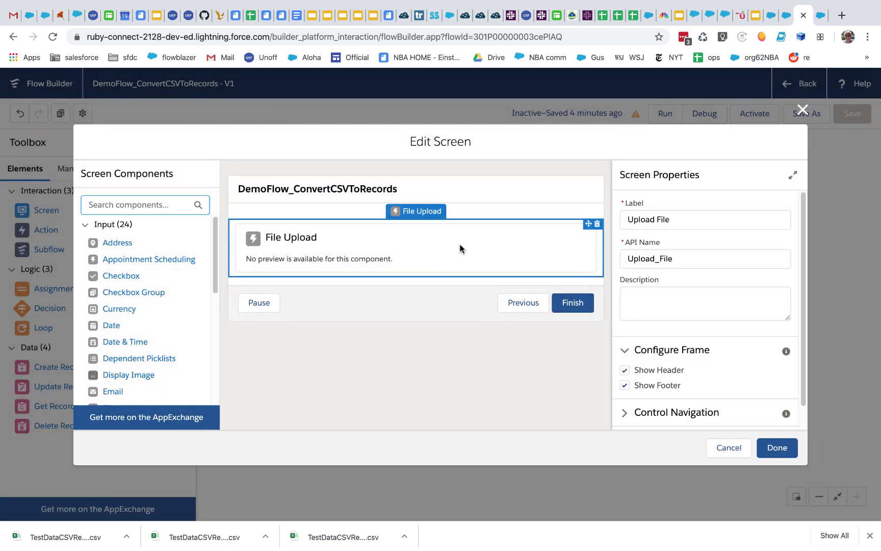
pyautogui.click(459, 248)
pyautogui.doubleClick(730, 289)
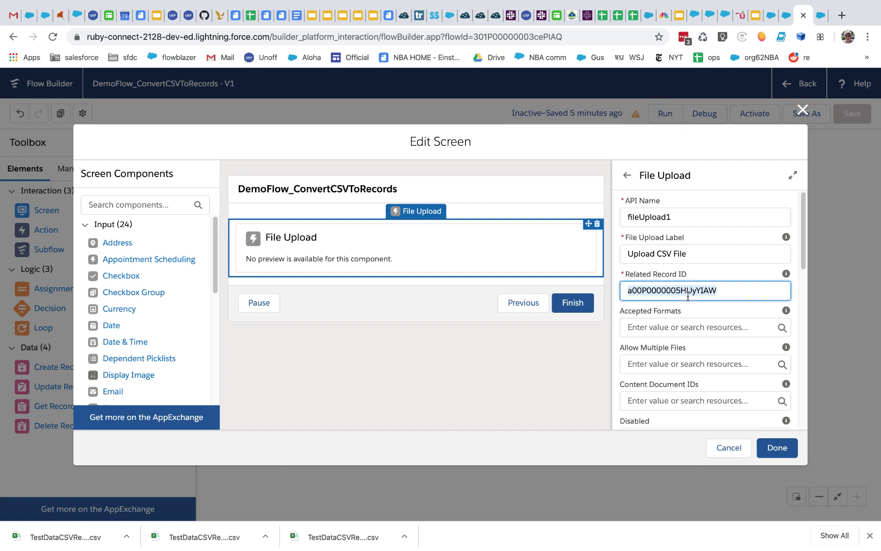
pyautogui.click(711, 289)
pyautogui.moveTo(720, 289); pyautogui.dragTo(624, 288)
pyautogui.scroll(-2, 726, 347)
pyautogui.click(731, 395)
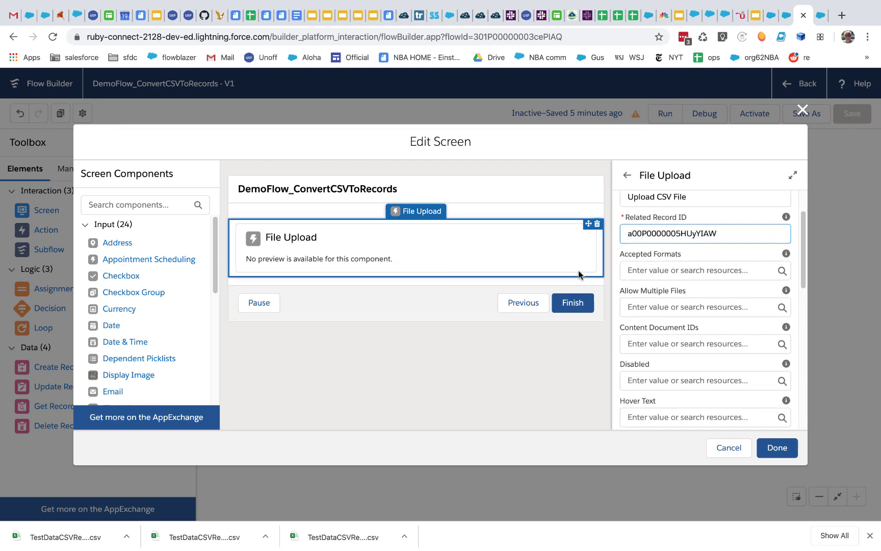
pyautogui.click(729, 447)
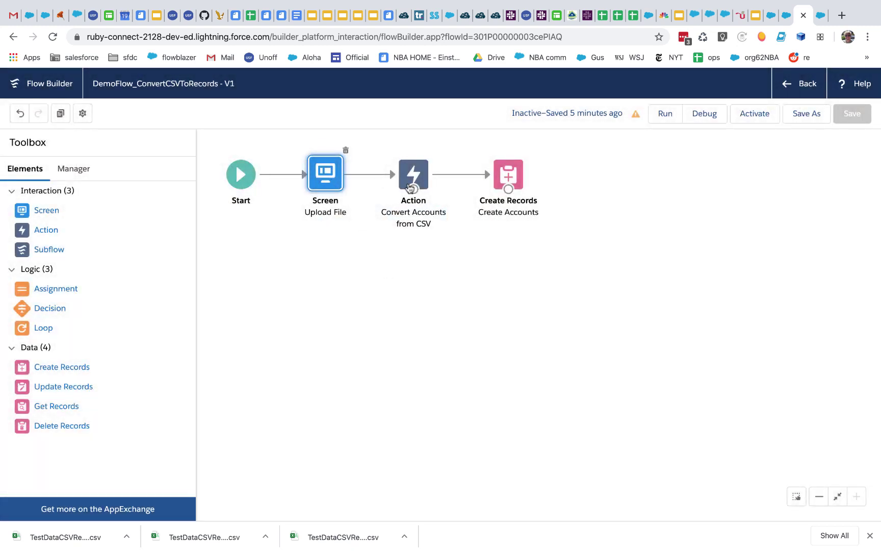
# Review the Convert Accounts from CSV action's Account object and {!uploadedContentIds} inputs, then accept them
pyautogui.doubleClick(412, 179)
pyautogui.scroll(-4, 367, 313)
pyautogui.scroll(-1, 367, 318)
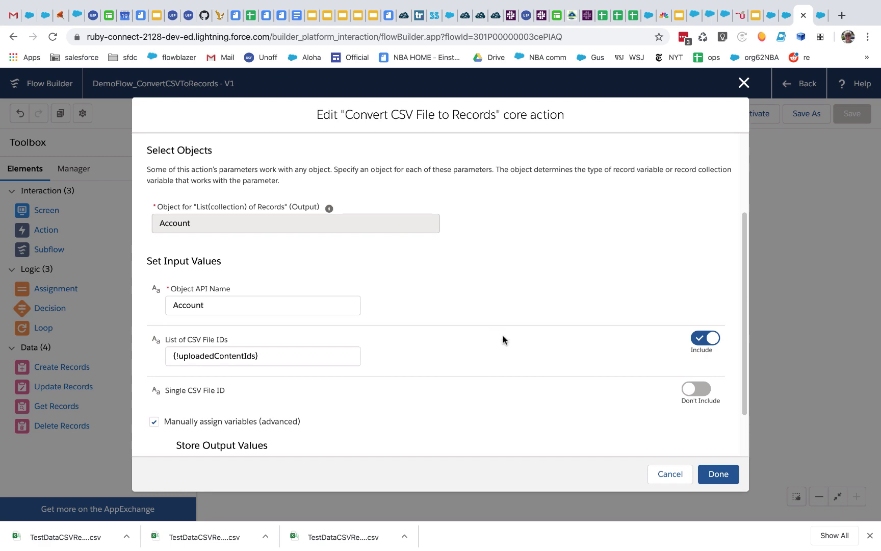
pyautogui.click(723, 474)
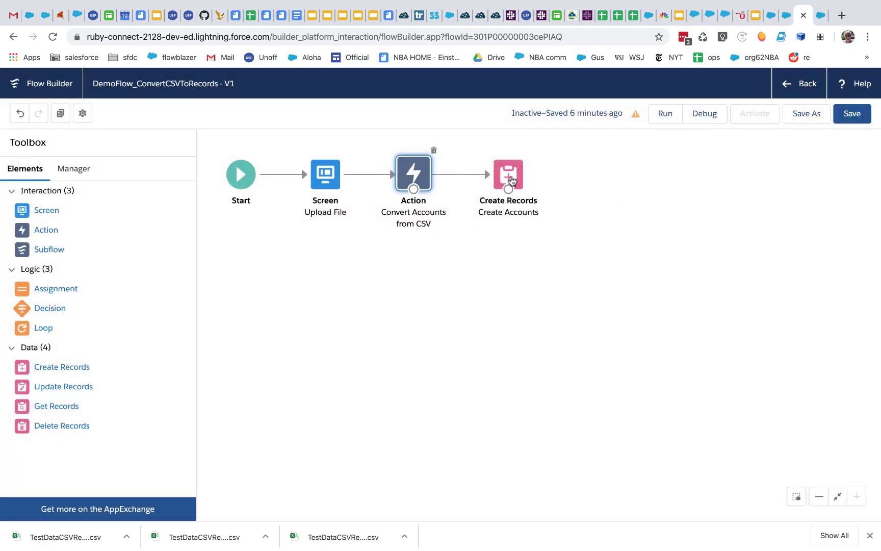
# Delete the old conversion action and add a new Convert CSV File to Records action
pyautogui.click(434, 150)
pyautogui.moveTo(50, 233); pyautogui.dragTo(387, 172)
pyautogui.click(408, 169)
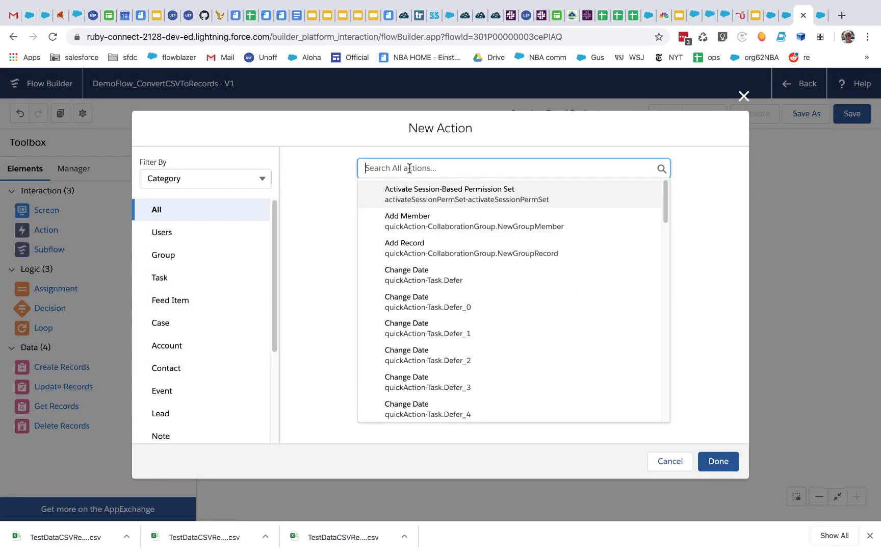
pyautogui.write('con')
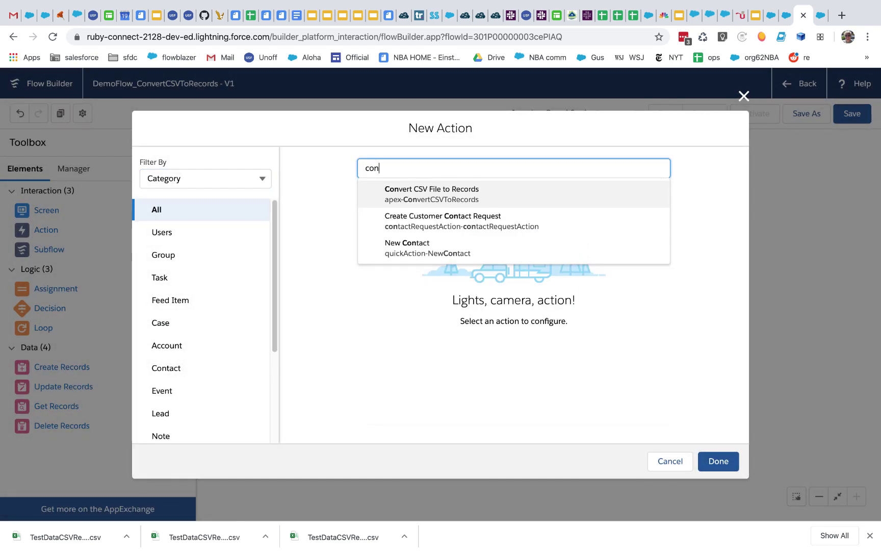
pyautogui.click(459, 195)
# Label the new action 'Convert CSV Data to Accounts' with its auto-filled API name
pyautogui.click(411, 253)
pyautogui.write('Convert CSV ')
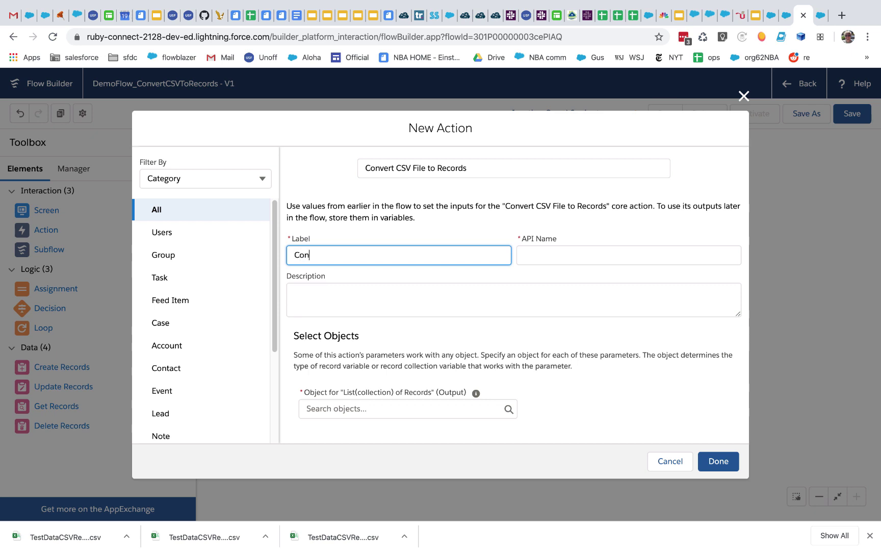
pyautogui.write('Fil')
pyautogui.write('e')
pyautogui.press('BackSpace')
pyautogui.press('BackSpace')
pyautogui.press('BackSpace')
pyautogui.press('BackSpace')
pyautogui.write('Data to Accounts')
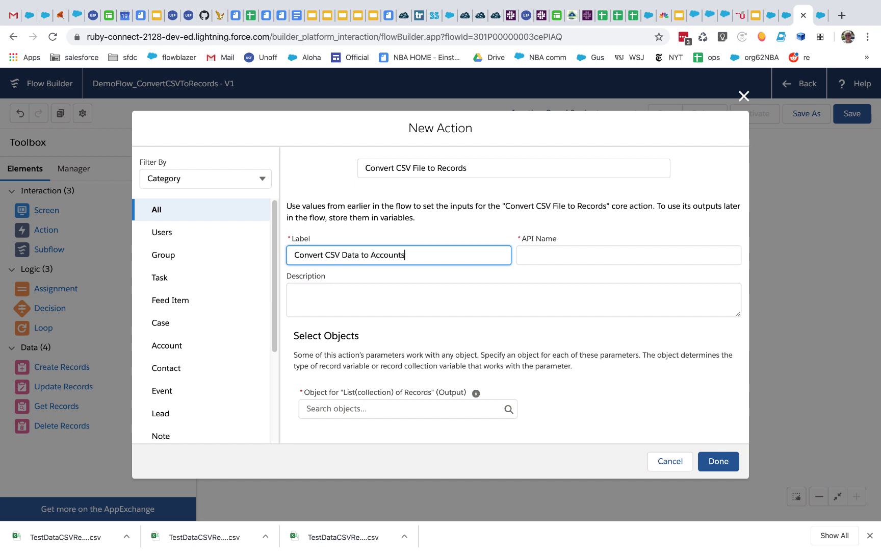
pyautogui.press('Tab')
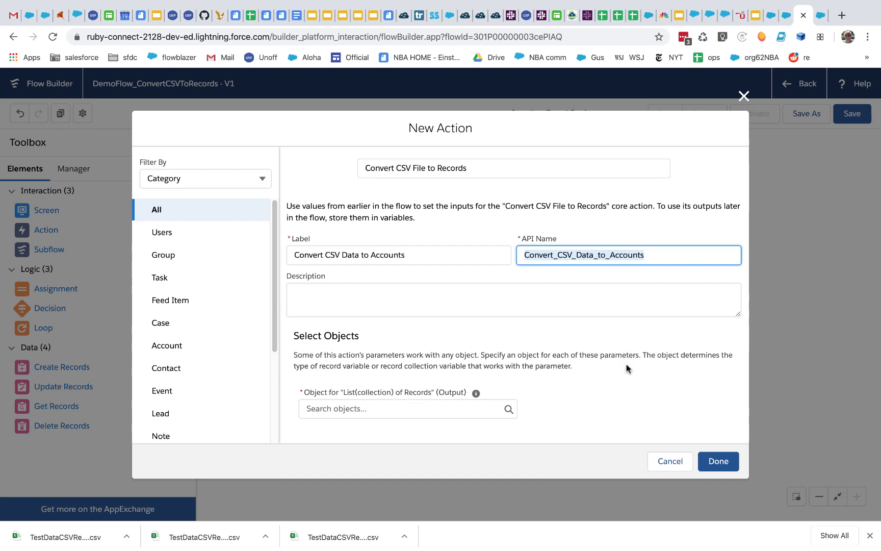
pyautogui.click(458, 405)
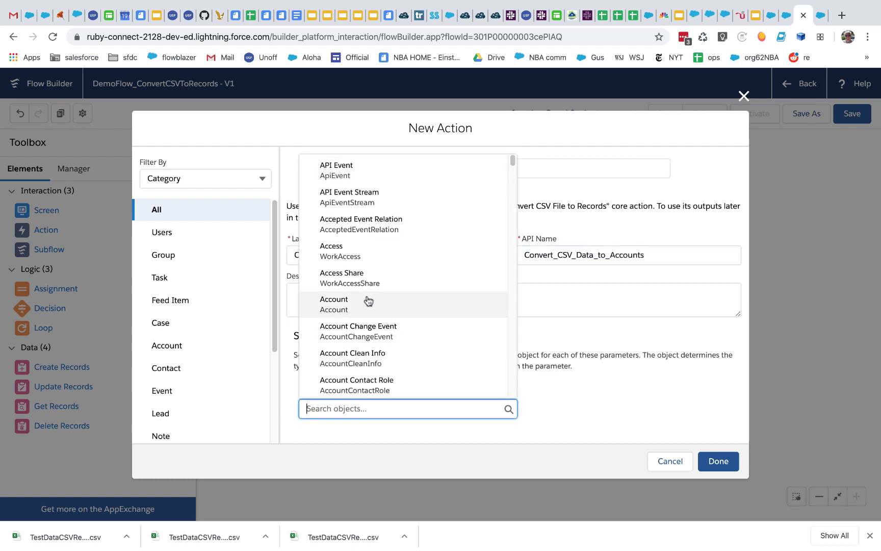
# Set the action's Object API Name to Account
pyautogui.click(368, 305)
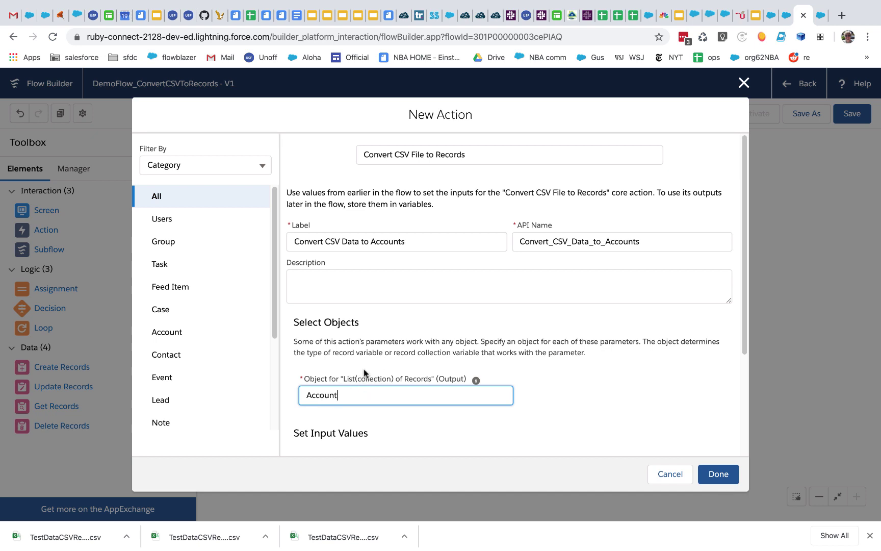
pyautogui.scroll(-3, 425, 348)
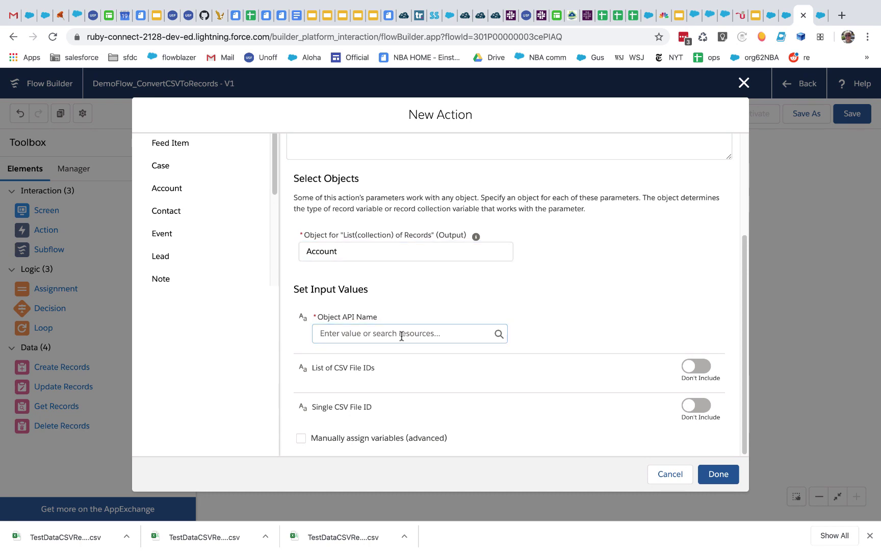
pyautogui.click(402, 334)
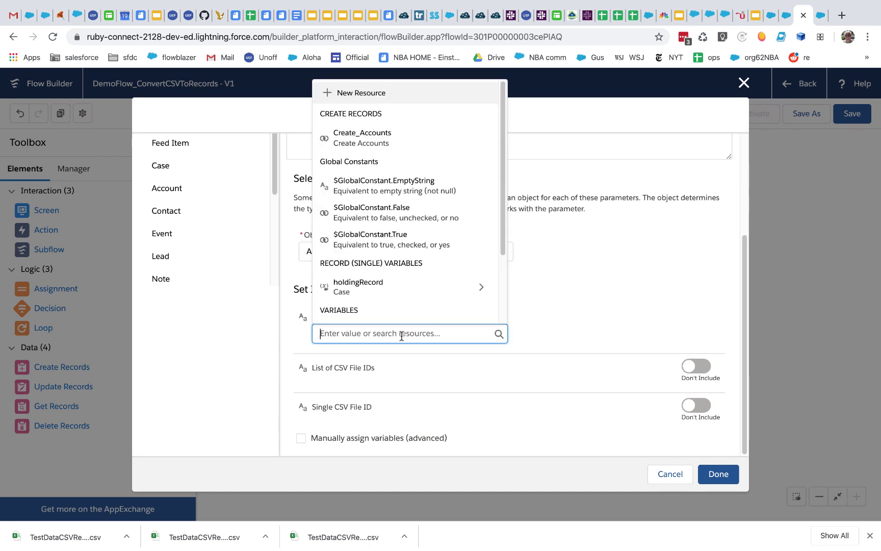
pyautogui.write('Account')
pyautogui.click(454, 307)
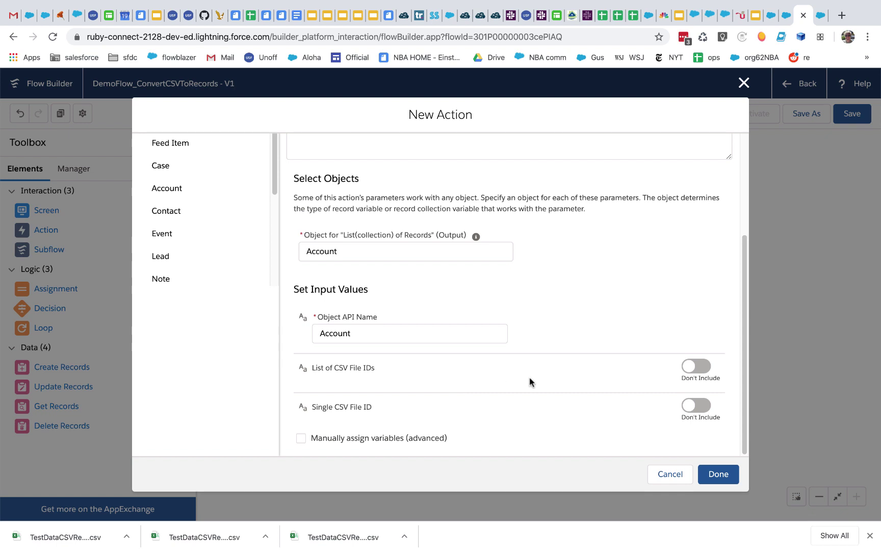
# Include the List of CSV File IDs input set to {!uploadedContentIds} and add the action to the flow
pyautogui.click(708, 367)
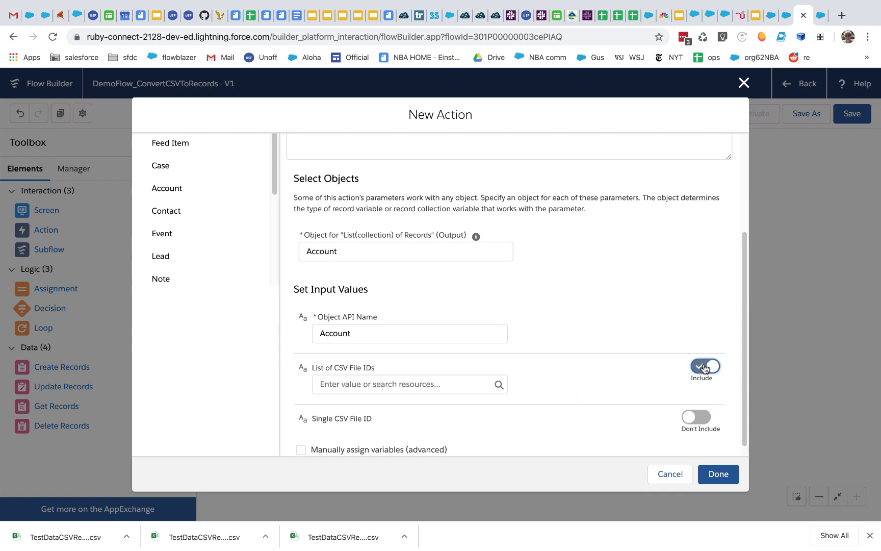
pyautogui.click(404, 384)
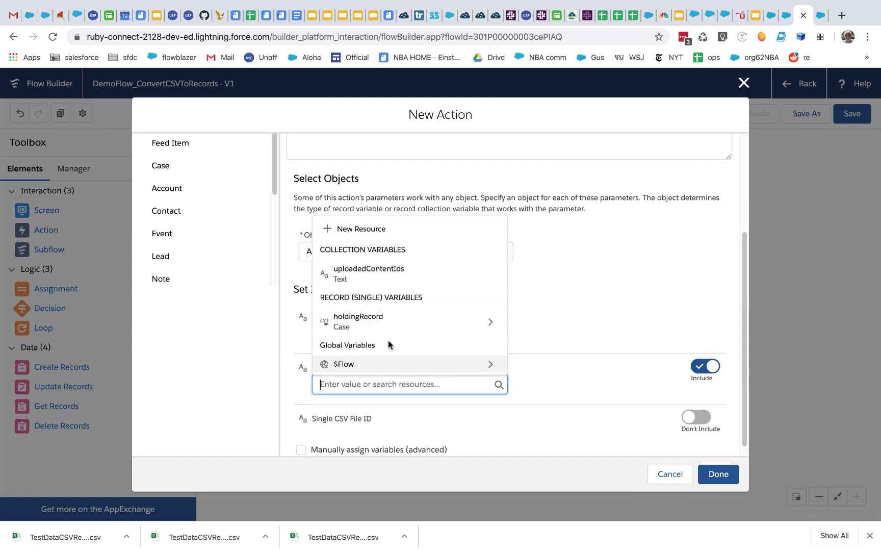
pyautogui.click(370, 275)
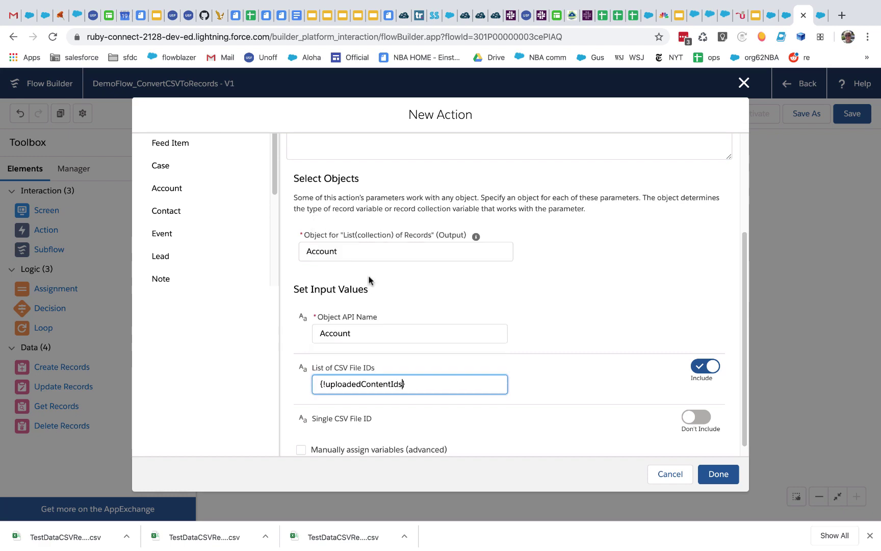
pyautogui.click(707, 474)
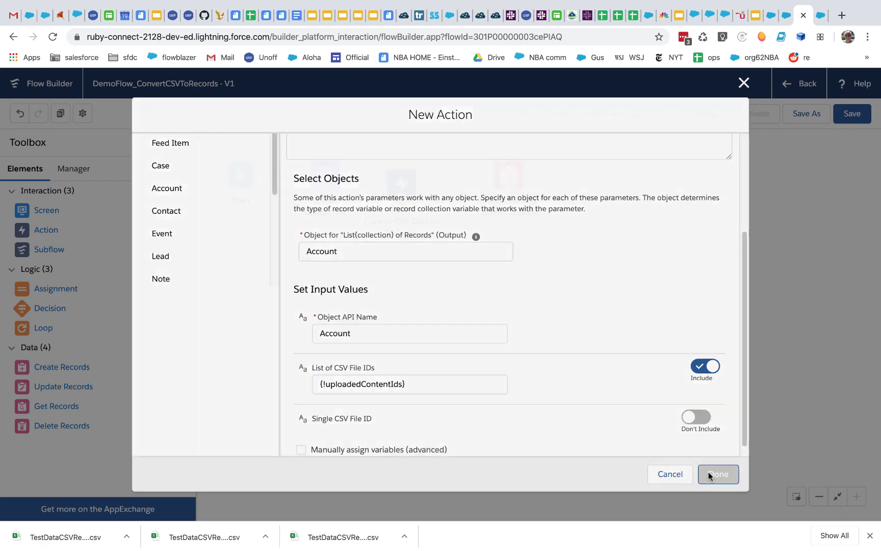
# Connect Upload File to the conversion action, and the action to Create Accounts
pyautogui.moveTo(403, 185); pyautogui.dragTo(414, 185)
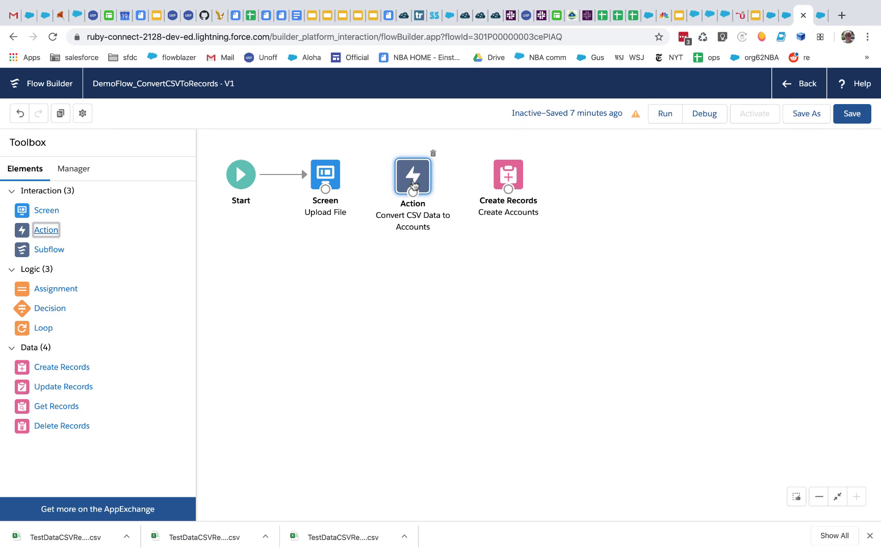
pyautogui.moveTo(325, 189); pyautogui.dragTo(508, 176)
pyautogui.moveTo(413, 176); pyautogui.dragTo(413, 173)
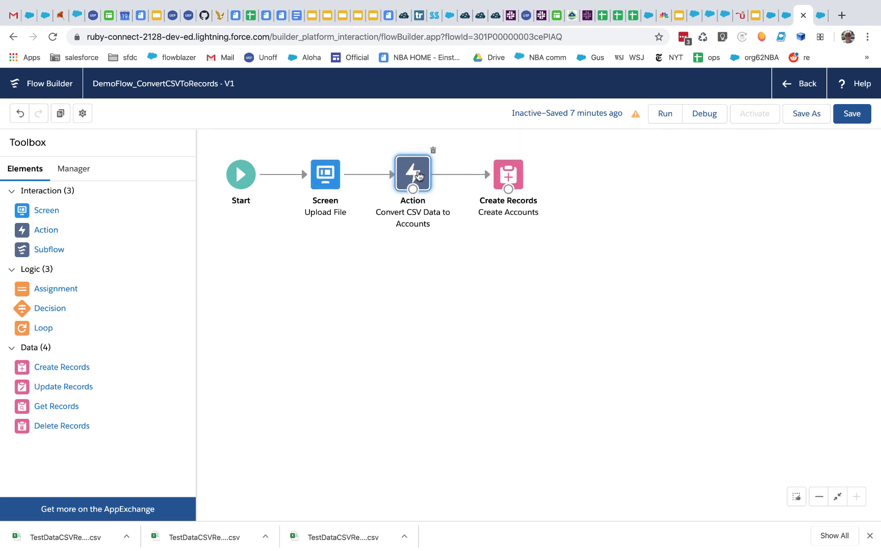
# Verify the action outputs {!generatedAccounts} and Create Accounts uses it as its record collection
pyautogui.doubleClick(507, 173)
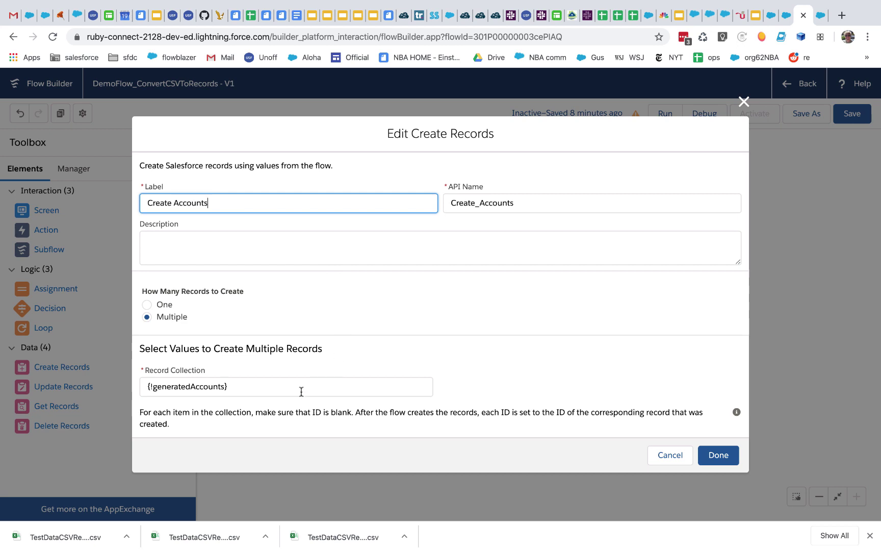
pyautogui.click(173, 383)
pyautogui.click(666, 458)
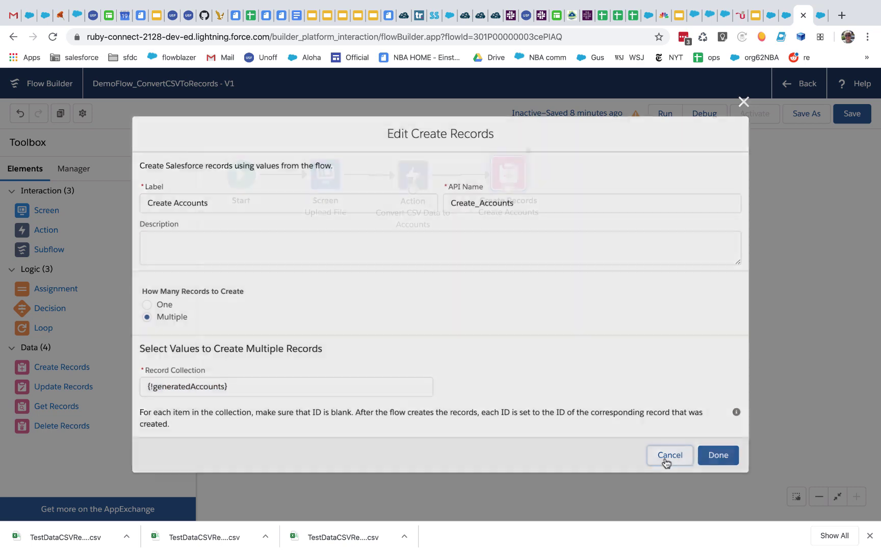
pyautogui.doubleClick(412, 174)
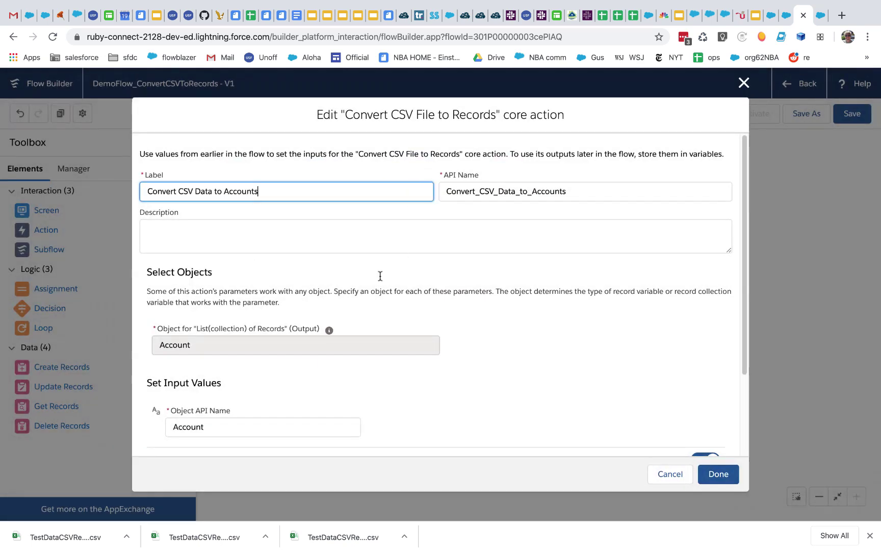
pyautogui.scroll(-4, 336, 357)
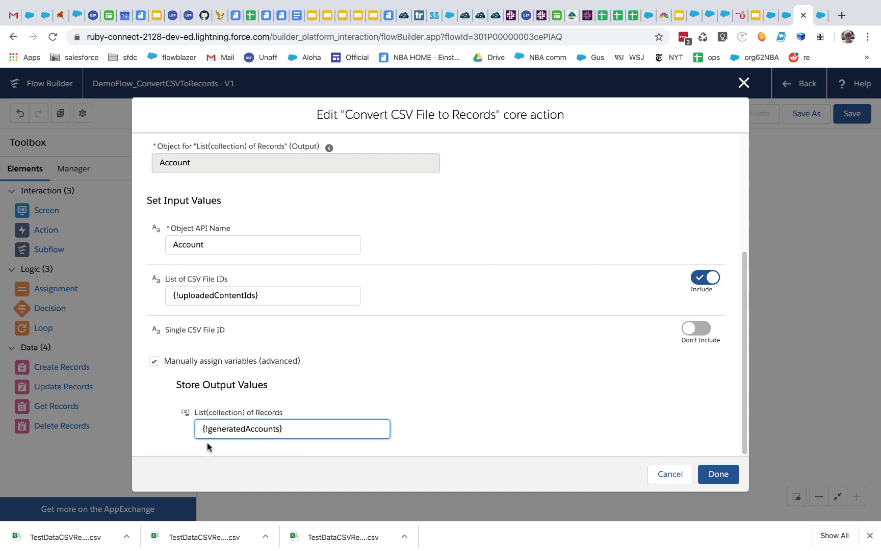
pyautogui.click(718, 473)
pyautogui.doubleClick(509, 185)
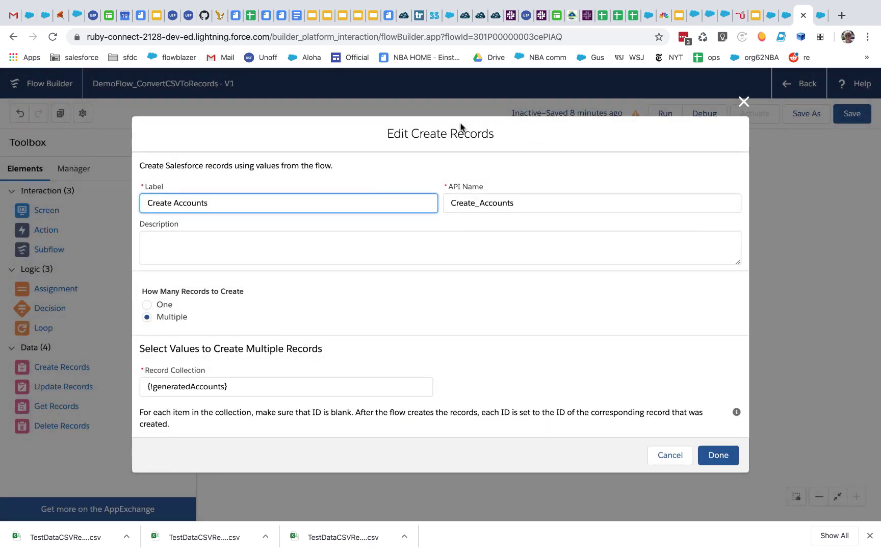
pyautogui.click(720, 455)
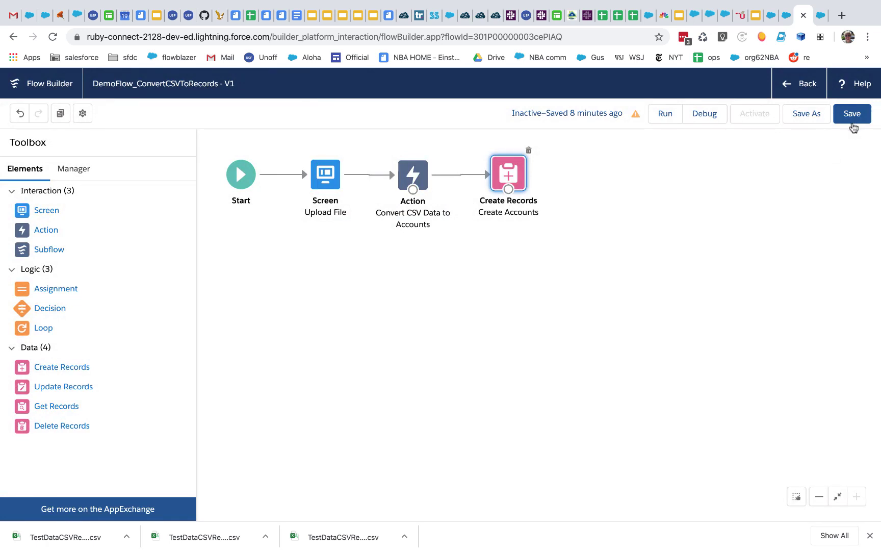
# Save and run the flow, uploading TestDataCSVRecords - Sheet1 (2).csv and continuing to create accounts
pyautogui.click(852, 121)
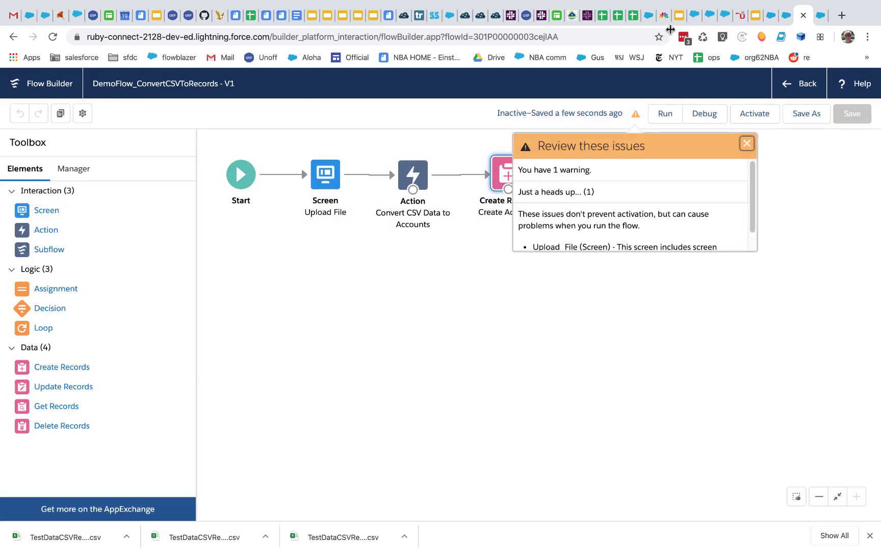
pyautogui.click(668, 112)
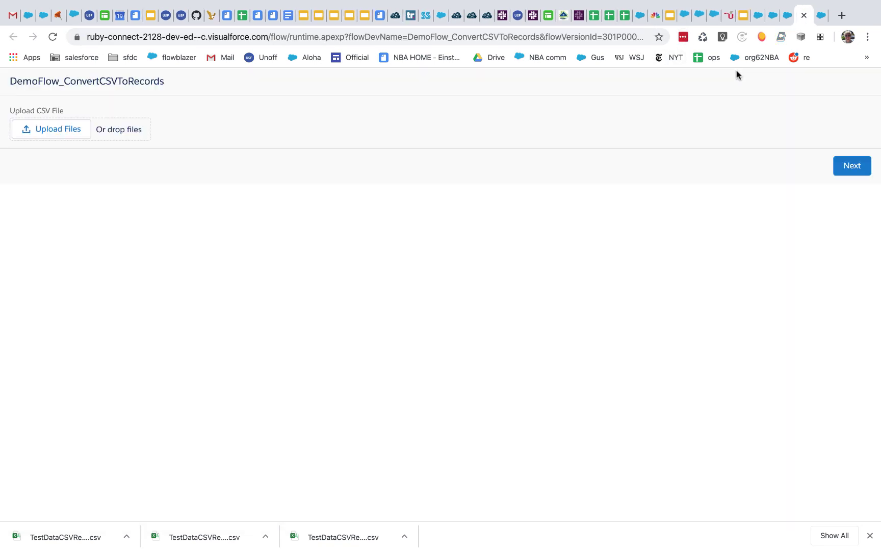
pyautogui.click(60, 129)
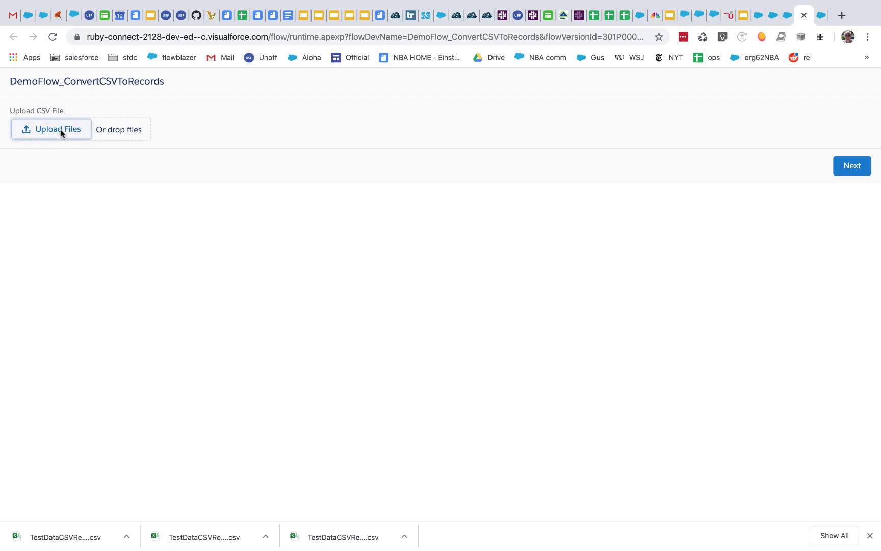
pyautogui.doubleClick(291, 48)
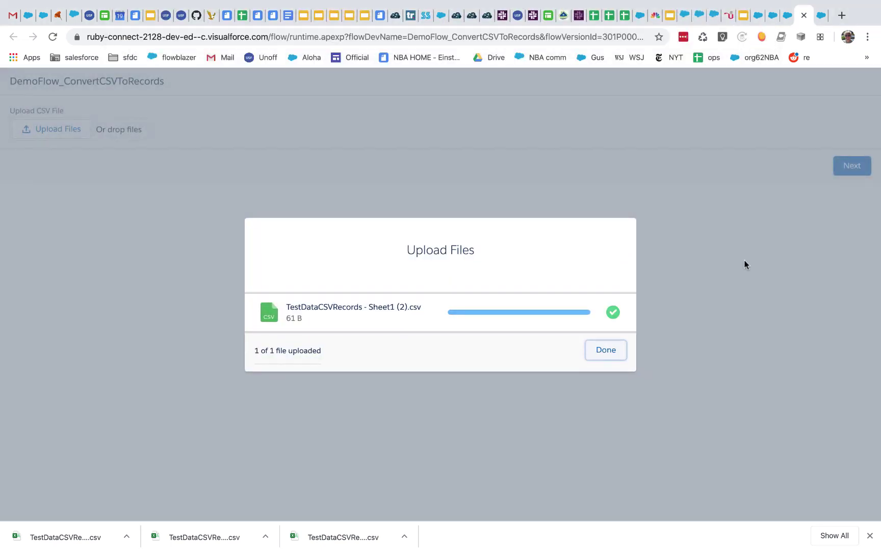
pyautogui.click(602, 357)
pyautogui.click(843, 167)
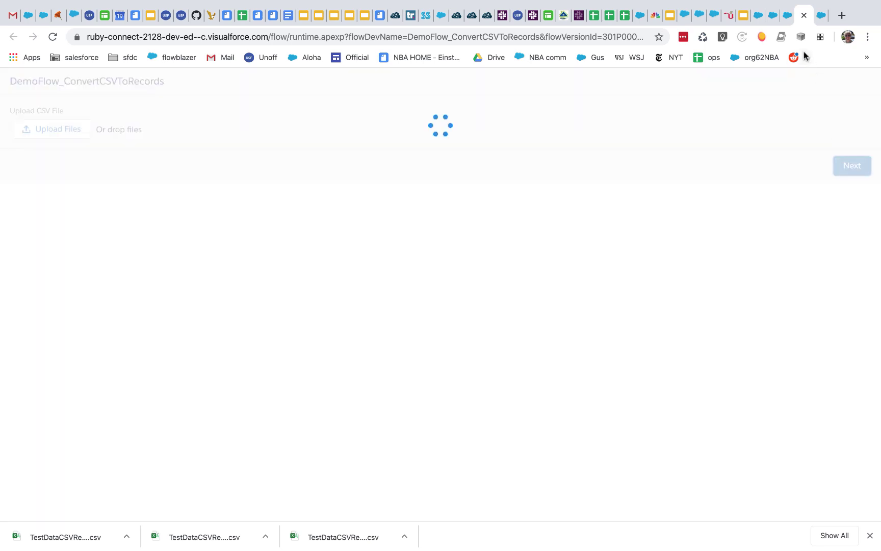
# Reload the Accounts list to show Biogenetics Inc. and Swarm Response Corp., both rated Warm
pyautogui.click(53, 36)
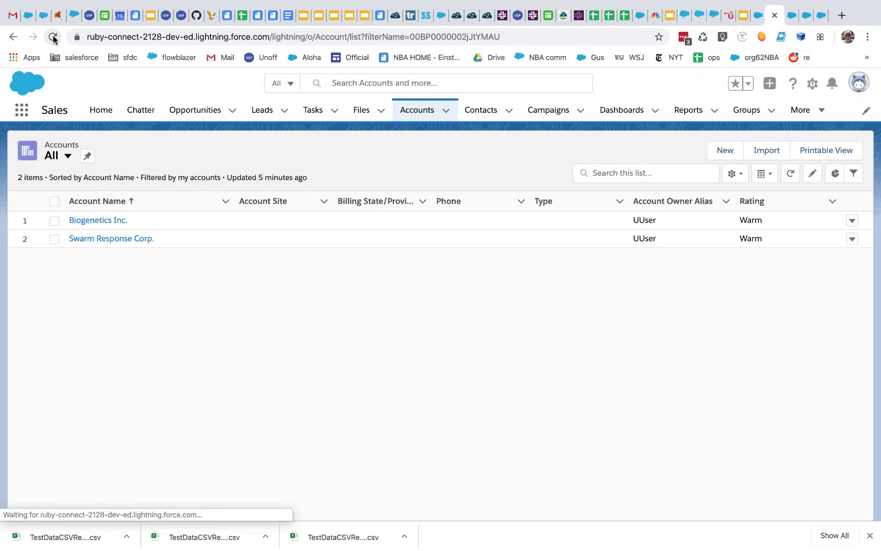